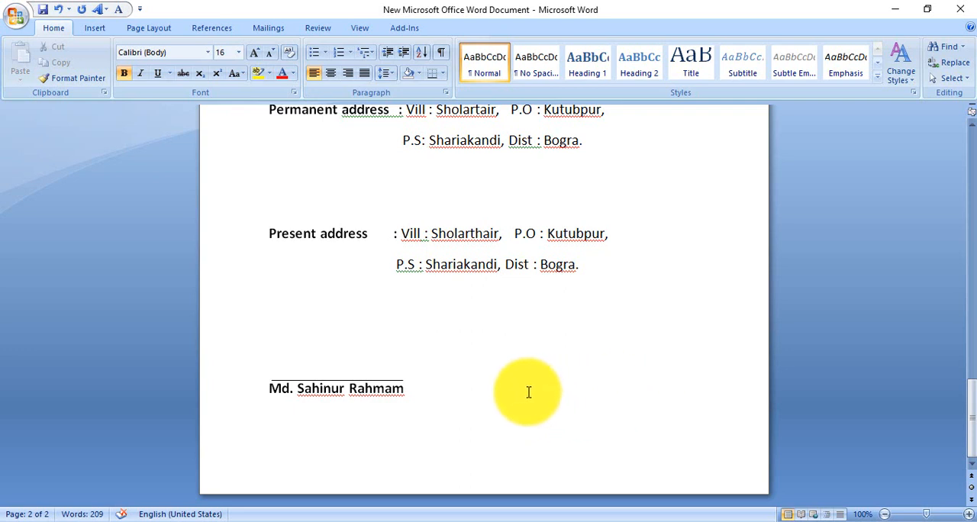
scroll(527, 394, up, 2)
scroll(521, 397, down, 2)
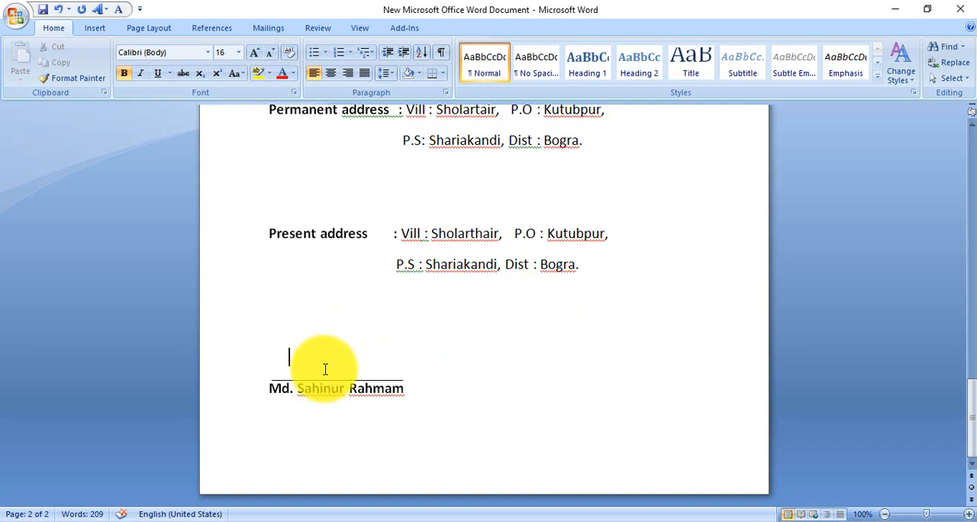
- Minimize the Word document and refresh the desktop
click(893, 6)
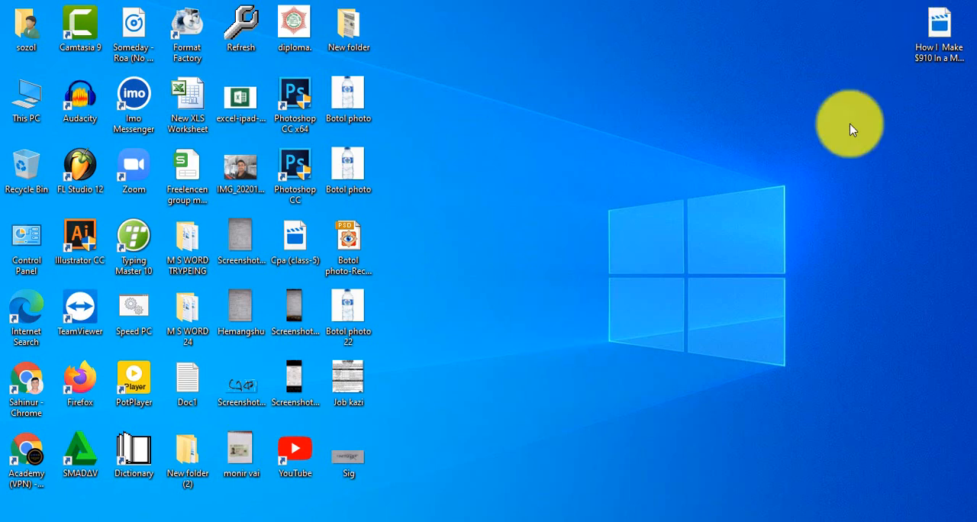
right_click(527, 111)
click(560, 149)
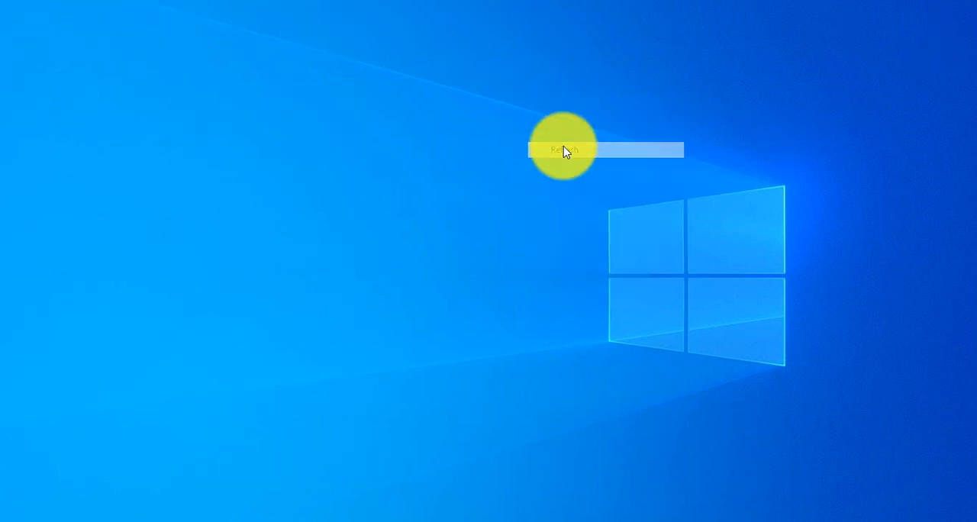
right_click(524, 82)
click(562, 124)
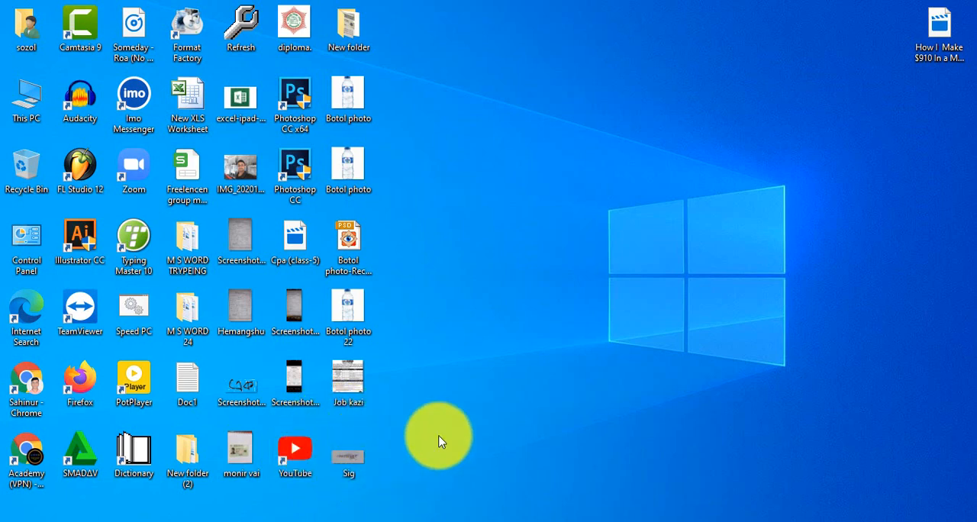
- Switch to Chrome and open the remove.bg website in the new tab
click(546, 518)
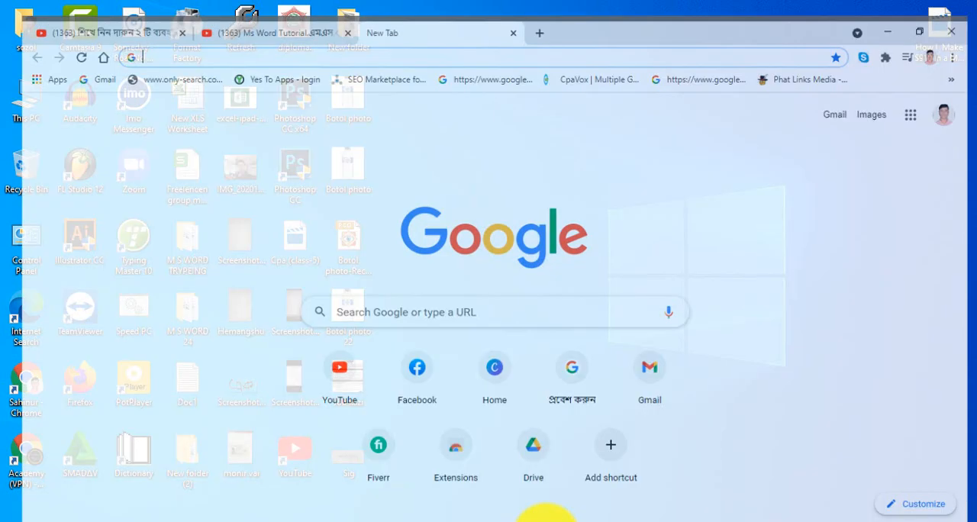
click(432, 38)
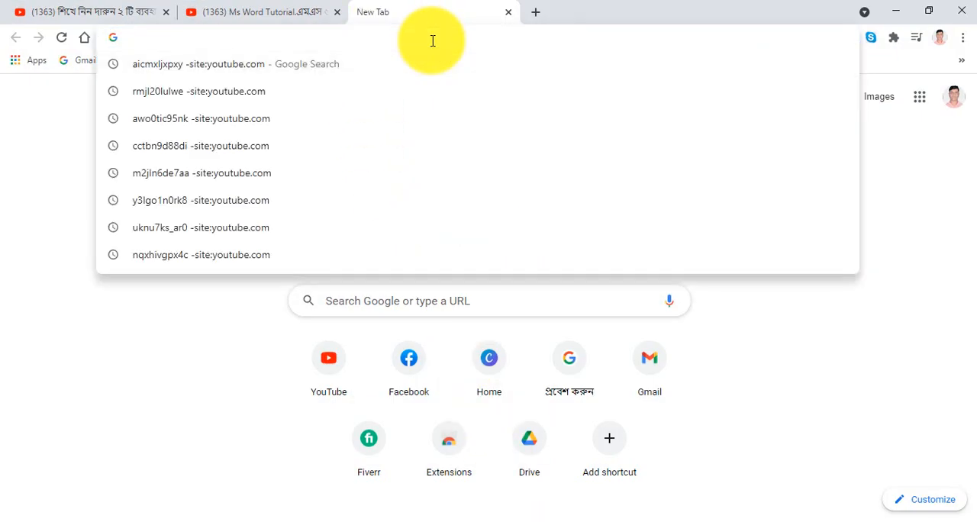
text(remi)
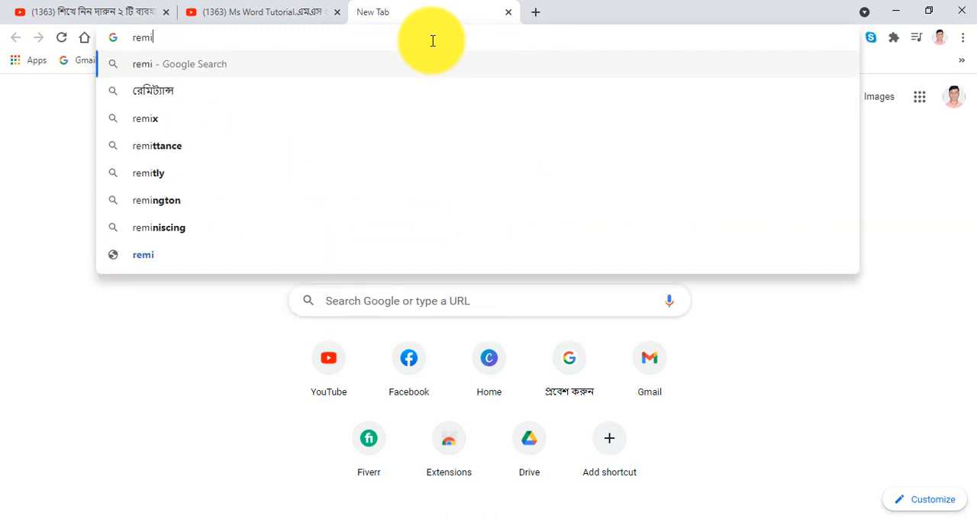
key(BackSpace)
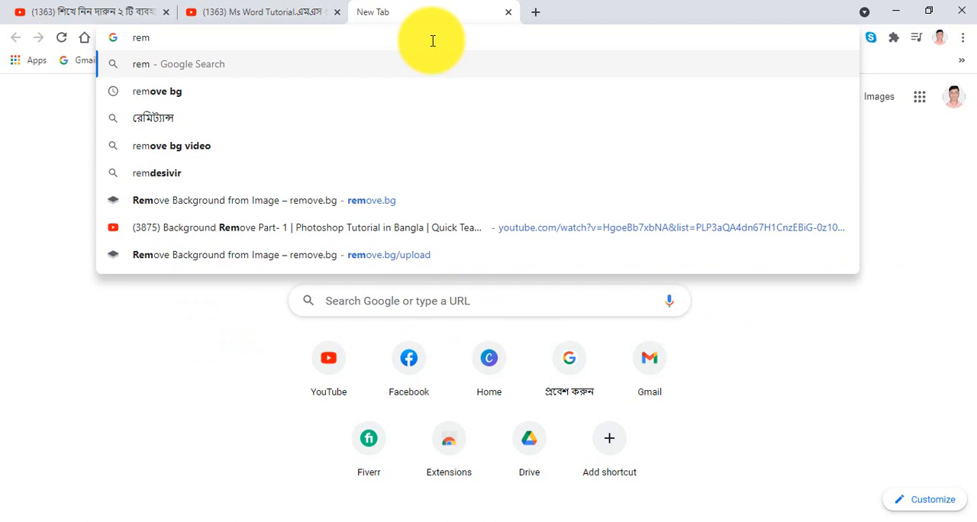
click(200, 95)
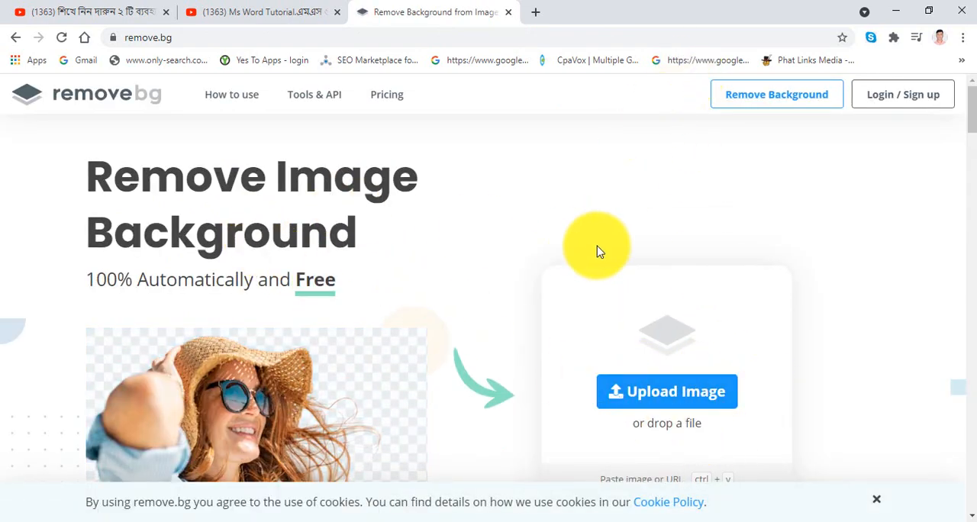
- Upload the Sig picture from the Desktop folder for background removal and download the preview-size result
click(645, 393)
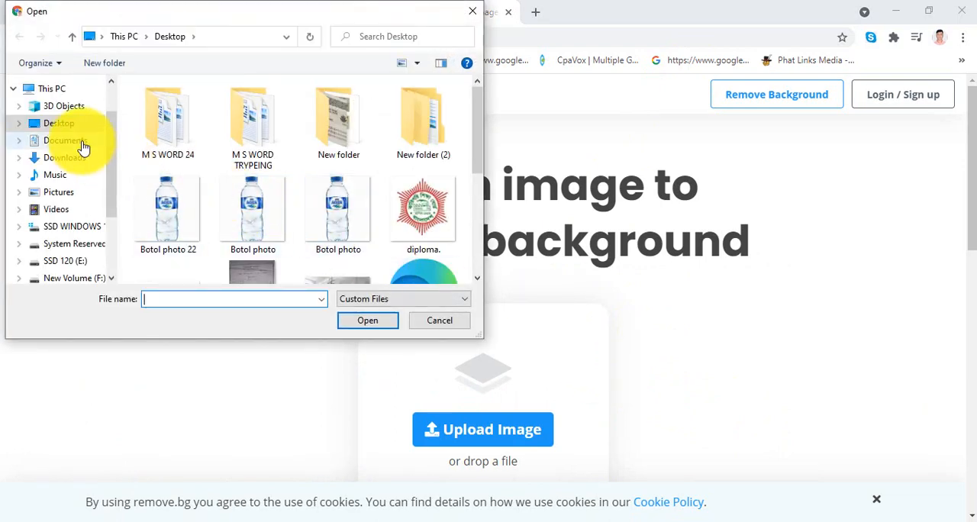
scroll(189, 229, down, 1)
scroll(187, 226, down, 2)
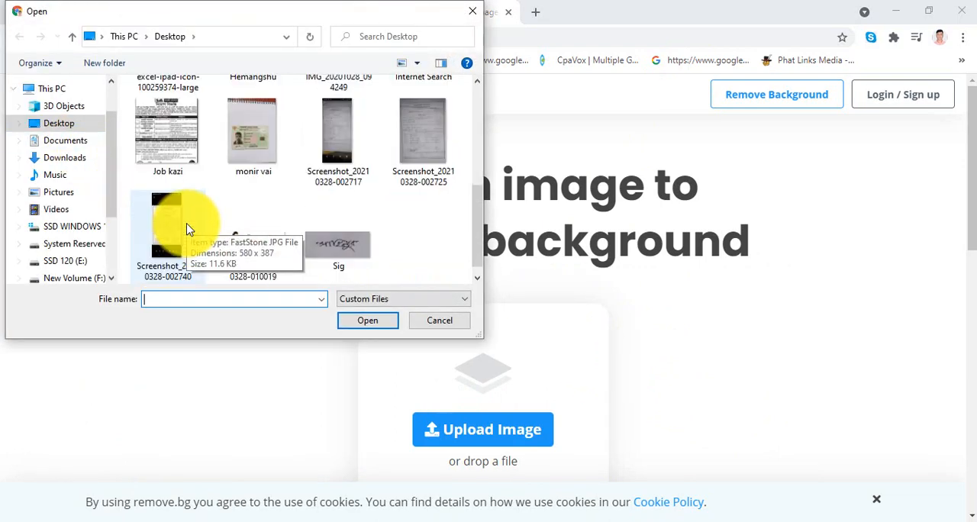
click(355, 265)
double_click(354, 265)
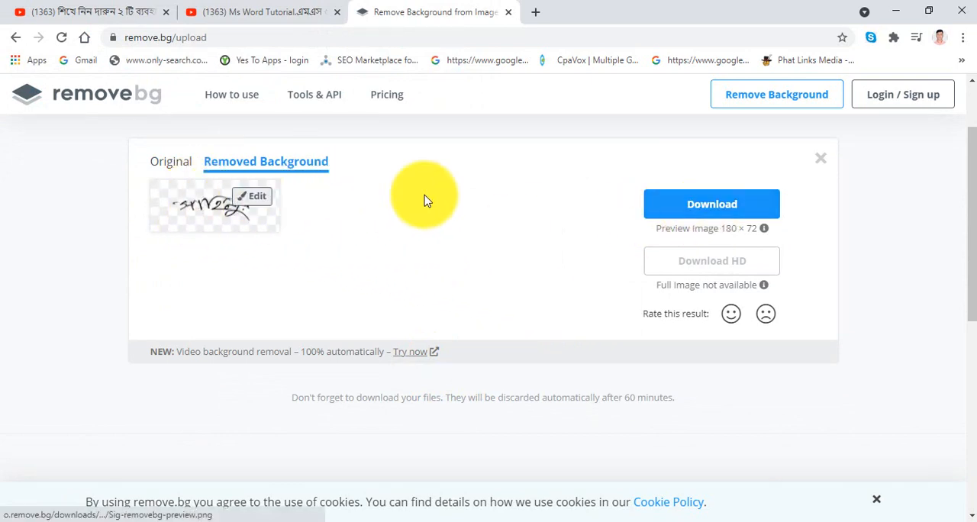
click(689, 205)
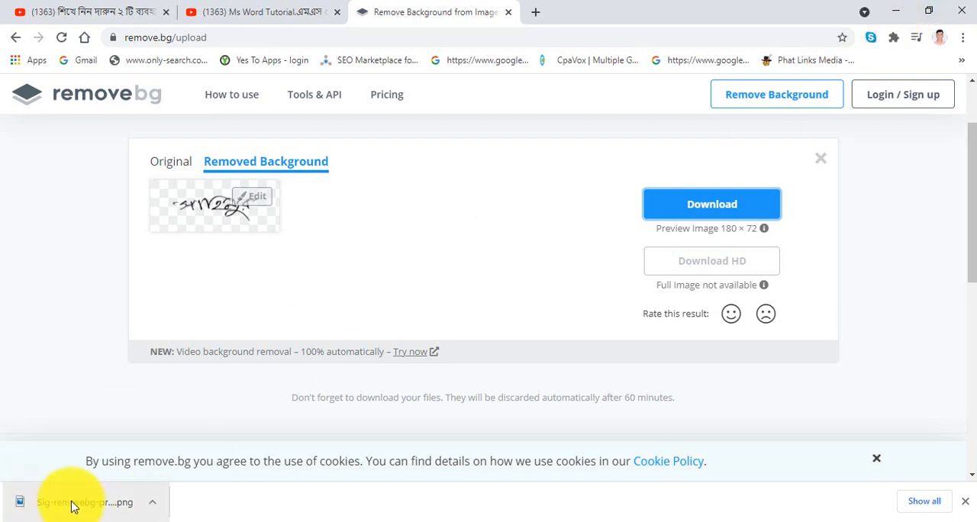
- Minimize the browser and refresh the desktop again
click(896, 11)
right_click(496, 43)
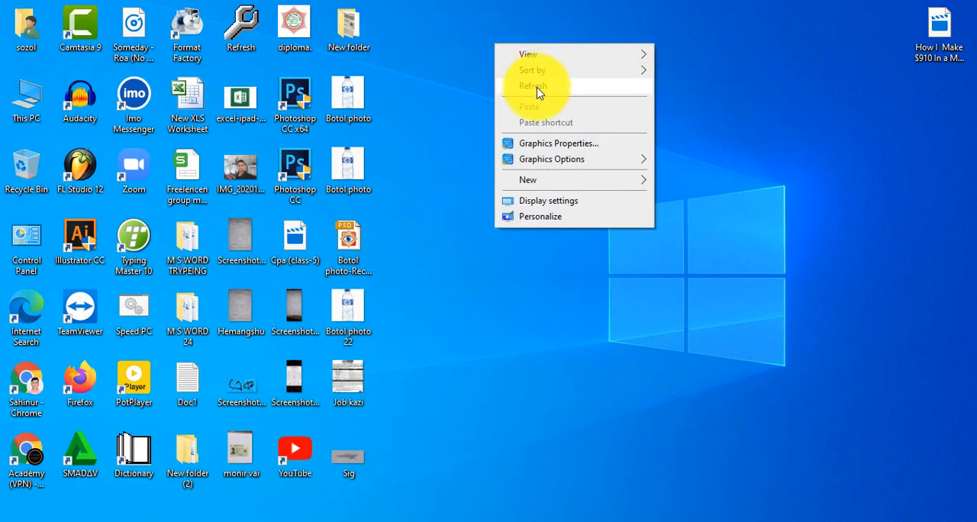
click(536, 89)
right_click(536, 46)
click(561, 84)
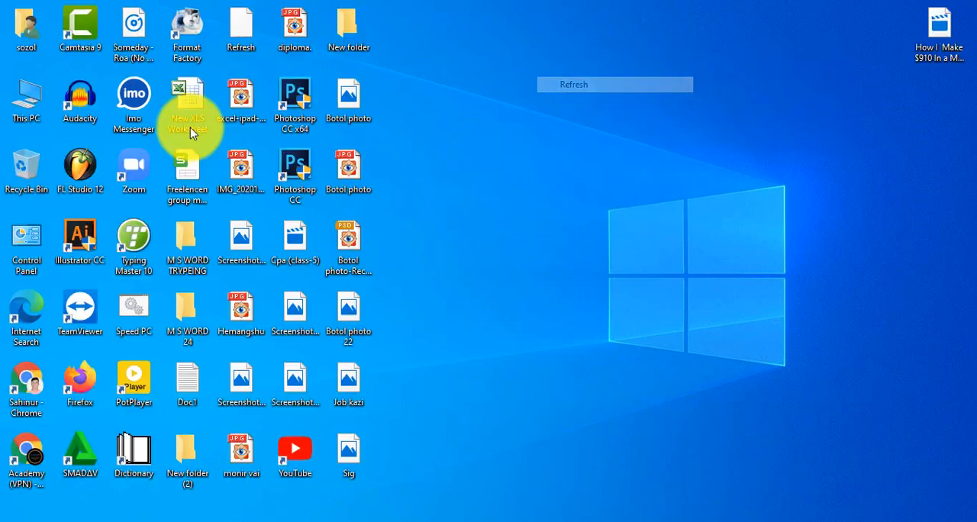
- Check the Downloads folder in the user folder for the background-free signature file and close the folder window
double_click(19, 27)
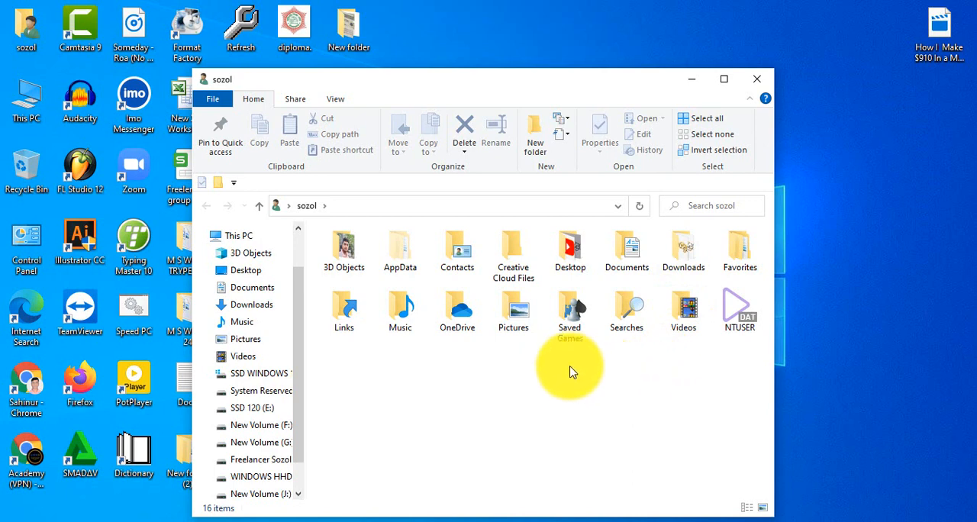
double_click(679, 258)
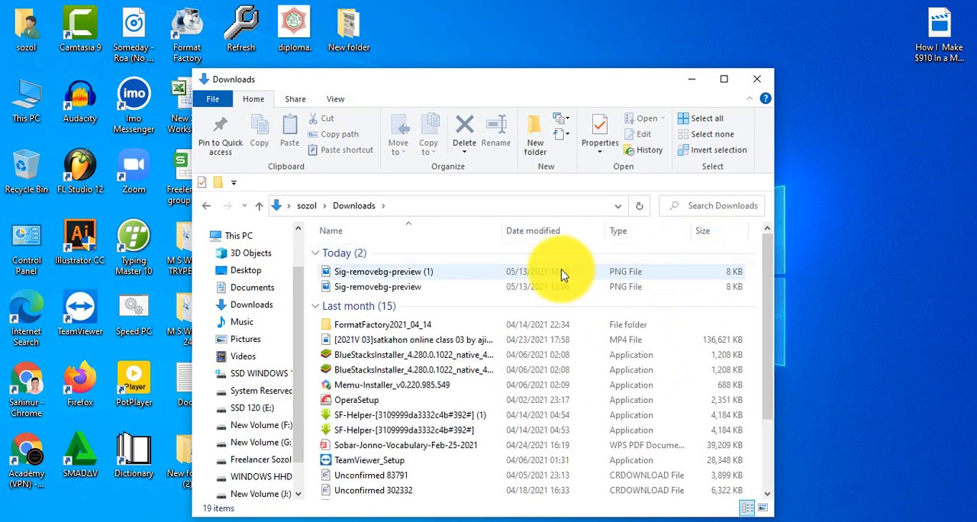
right_click(458, 278)
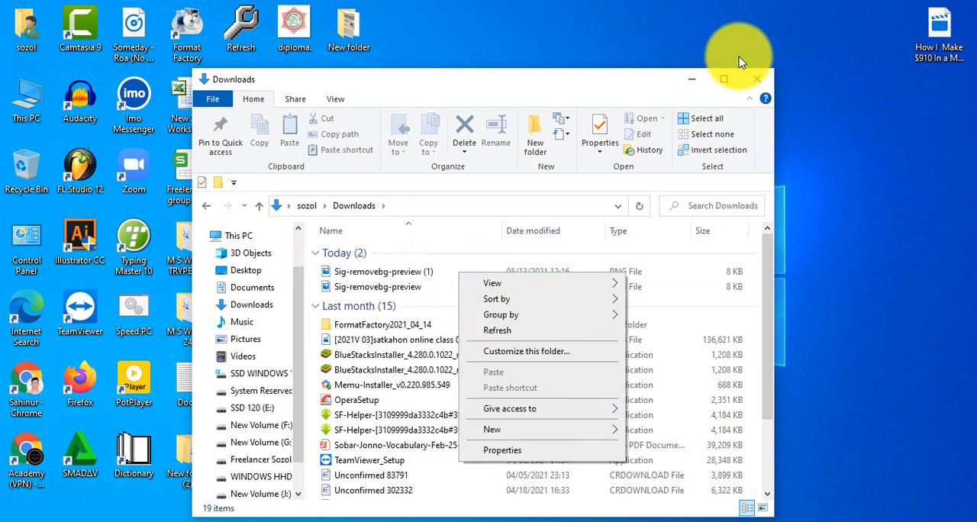
click(538, 9)
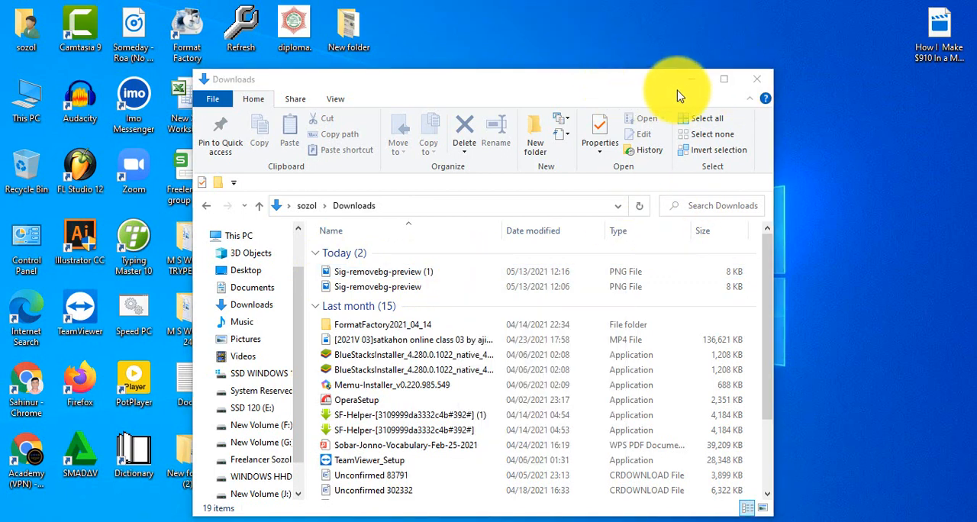
click(757, 88)
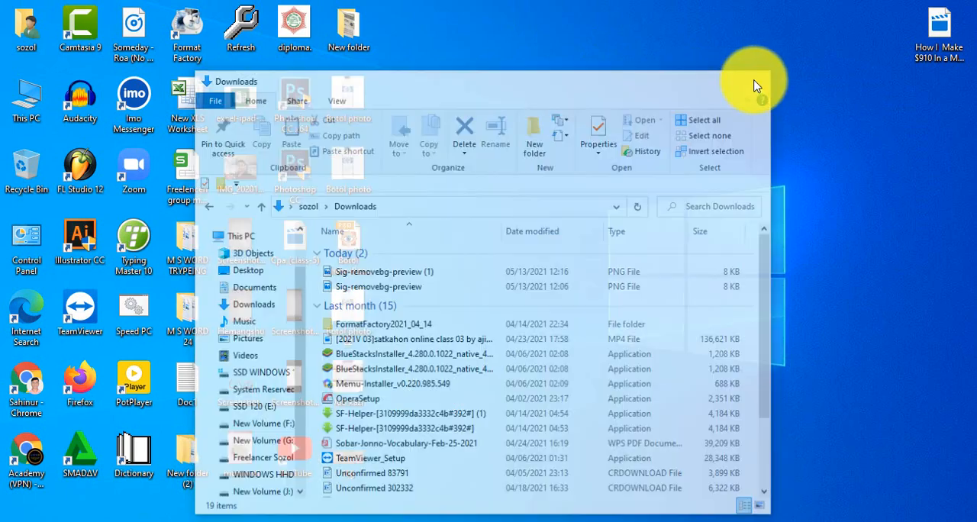
- Switch to Word and insert the picture Sig-removebg-preview (1) from Downloads above the signature line
click(578, 518)
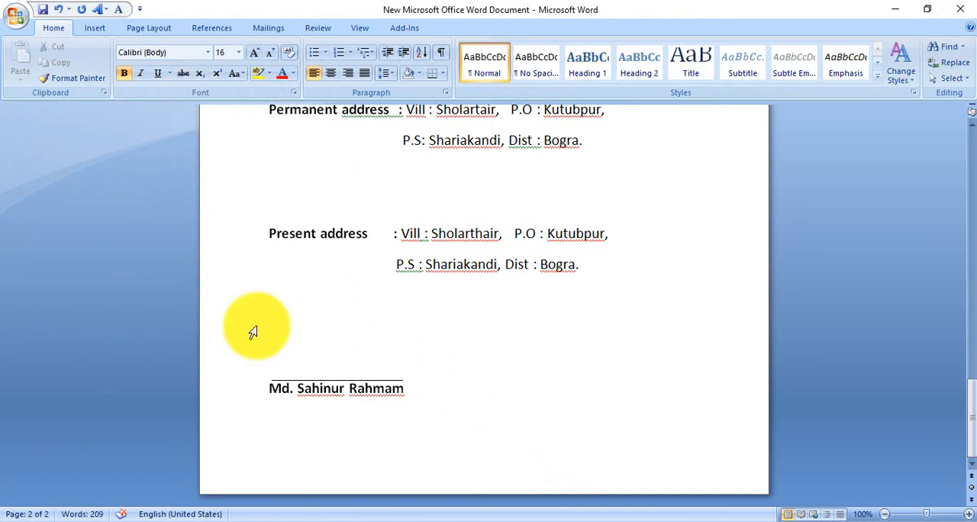
click(86, 28)
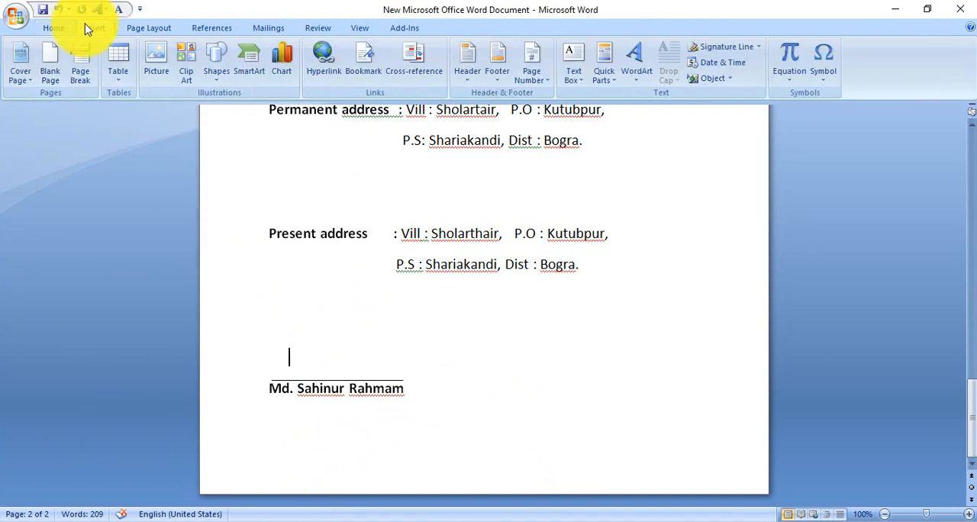
click(150, 67)
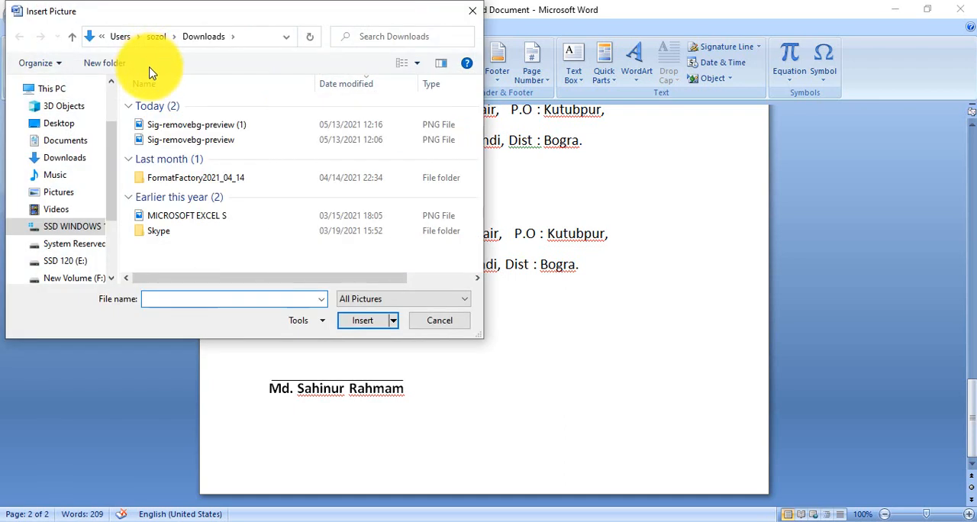
double_click(220, 131)
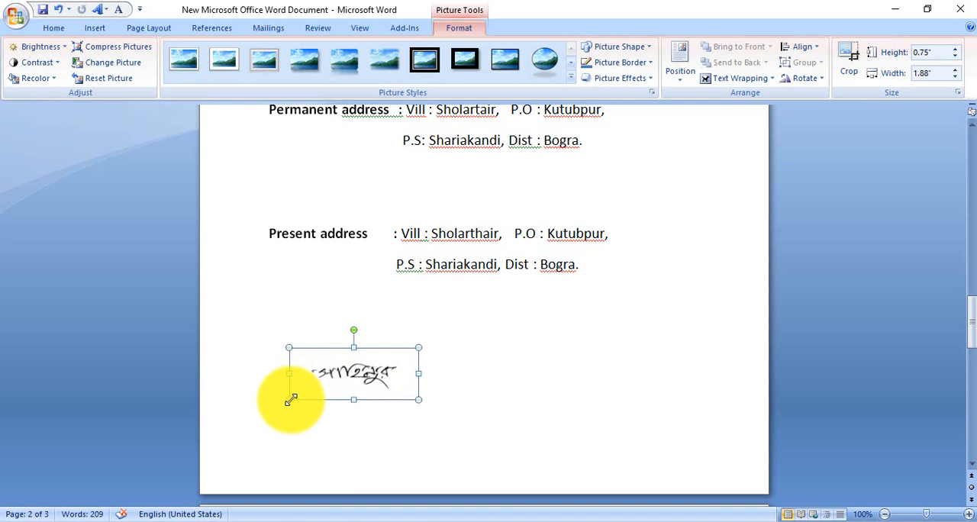
- Shrink the signature picture to about 0.38" high, slightly narrower than the signature line, and deselect it
drag(292, 398, 322, 383)
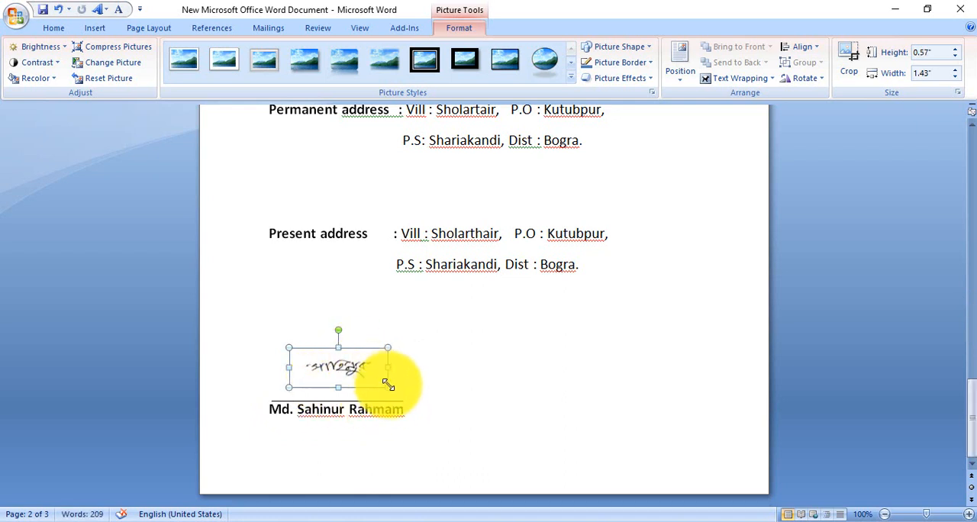
drag(393, 392, 413, 397)
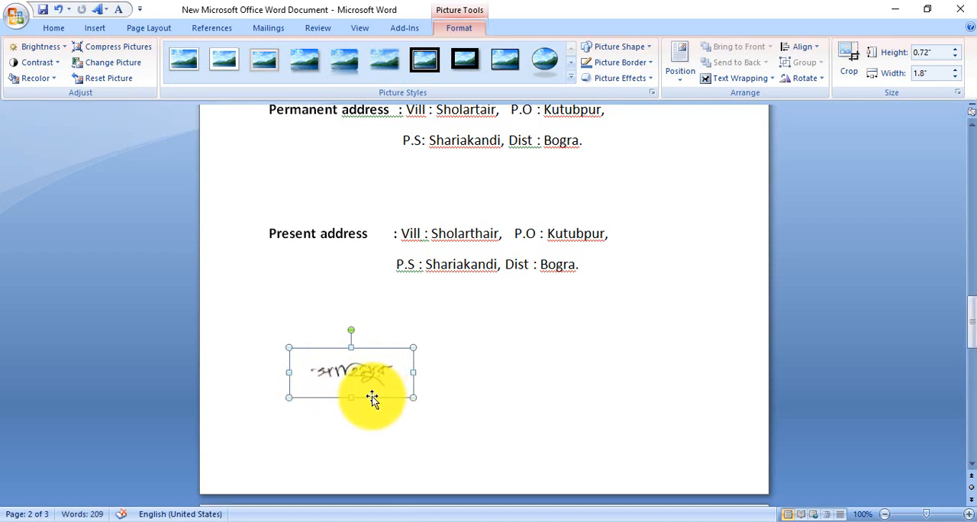
drag(413, 397, 404, 392)
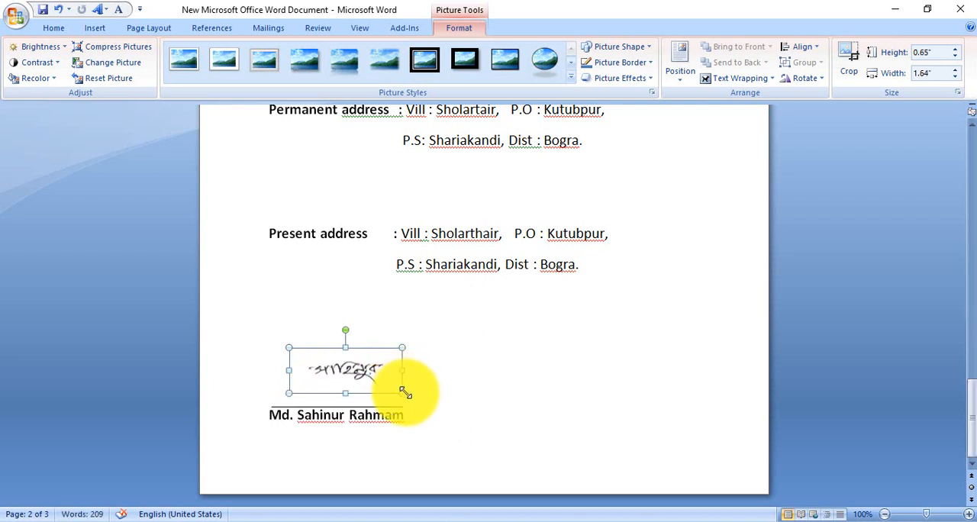
drag(348, 366, 347, 366)
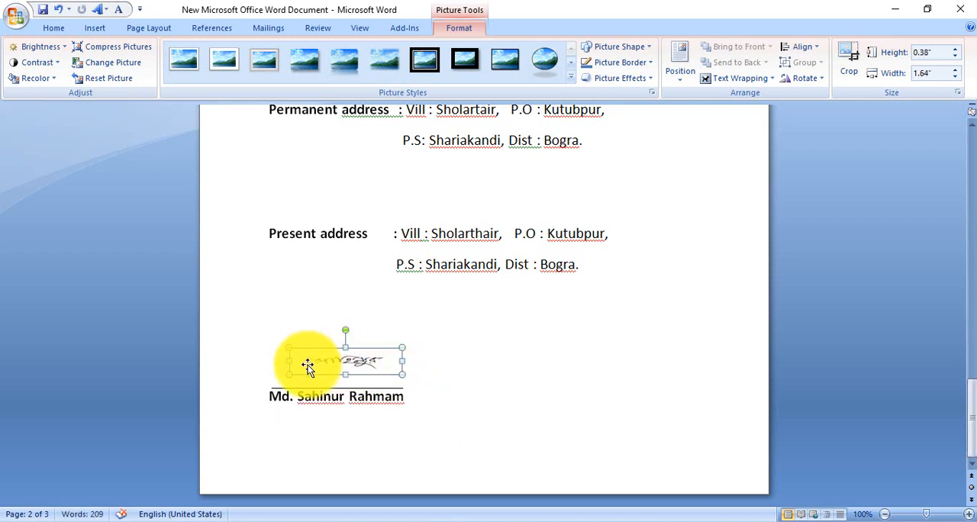
drag(289, 362, 270, 361)
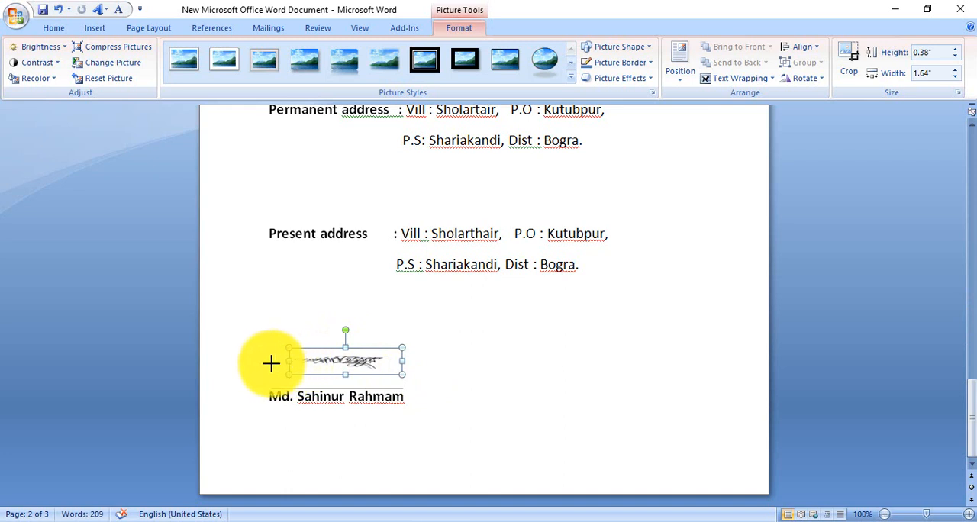
mouse_move(364, 367)
mouse_down()
mouse_move(328, 359)
mouse_move(420, 363)
mouse_move(393, 360)
mouse_up()
click(424, 369)
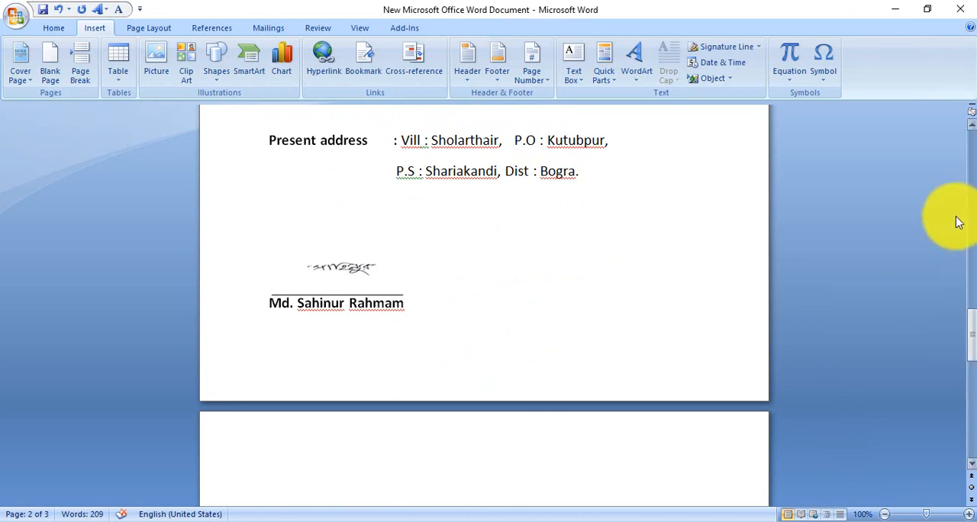
- Save the signature picture to the Text Box gallery as a building block named sig, redefining the existing entry, and deselect the picture
click(347, 267)
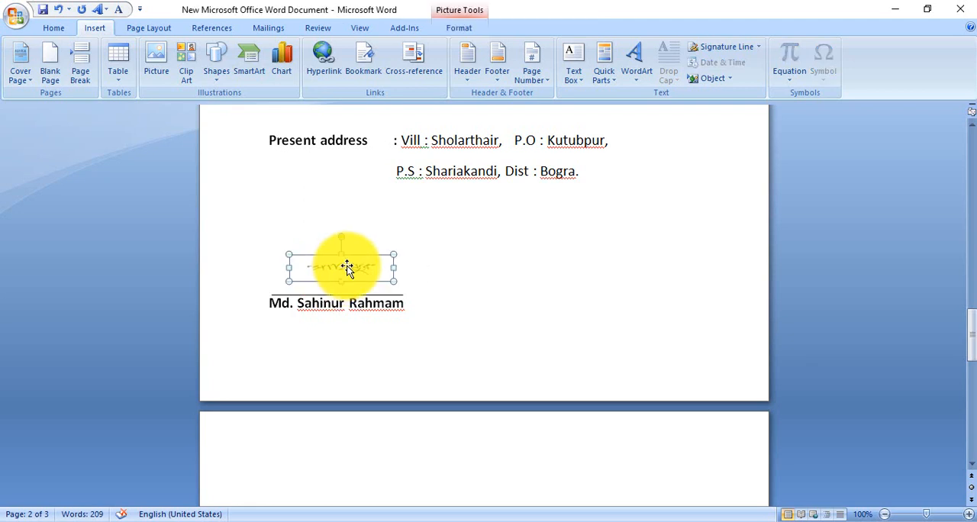
click(571, 76)
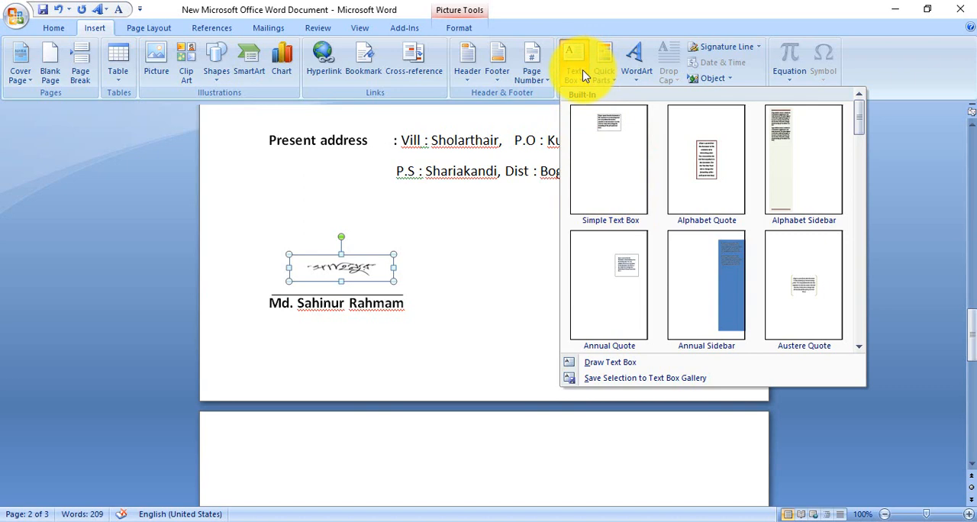
click(625, 380)
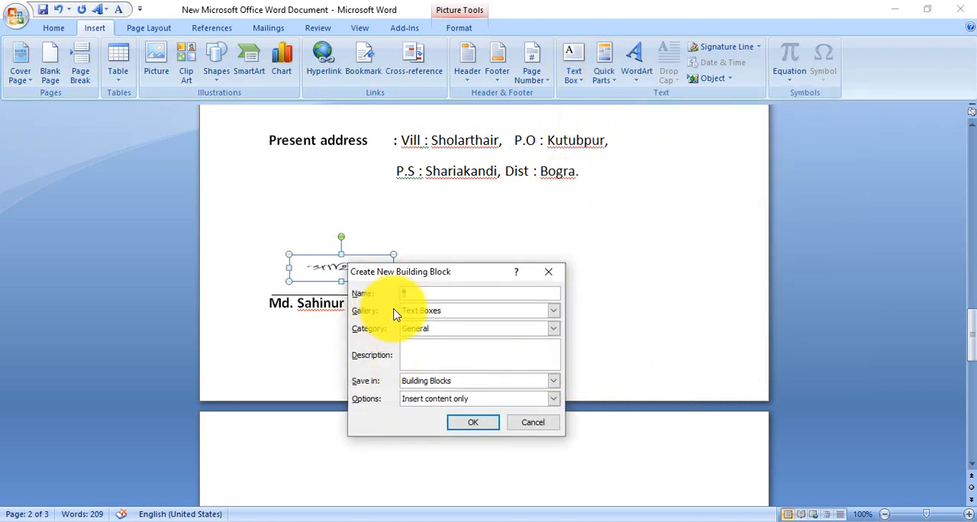
key(BackSpace)
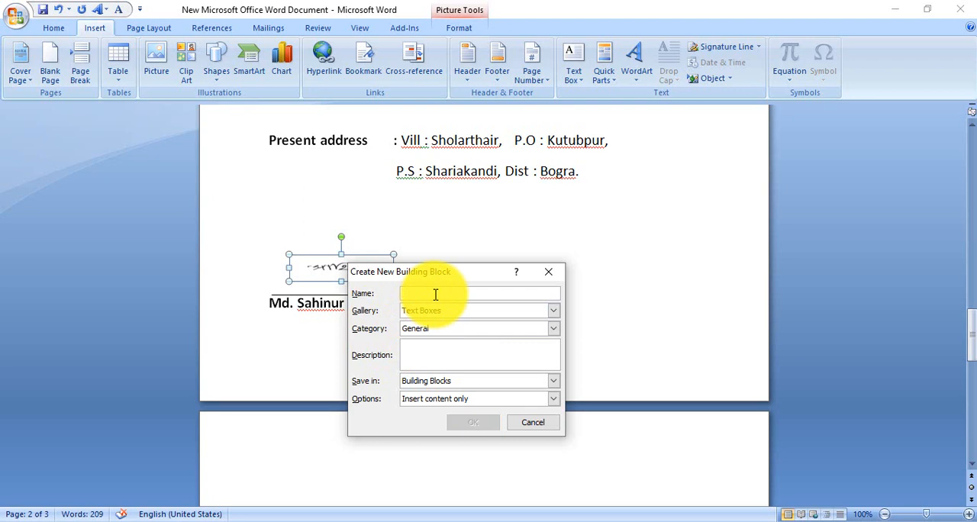
text(sig)
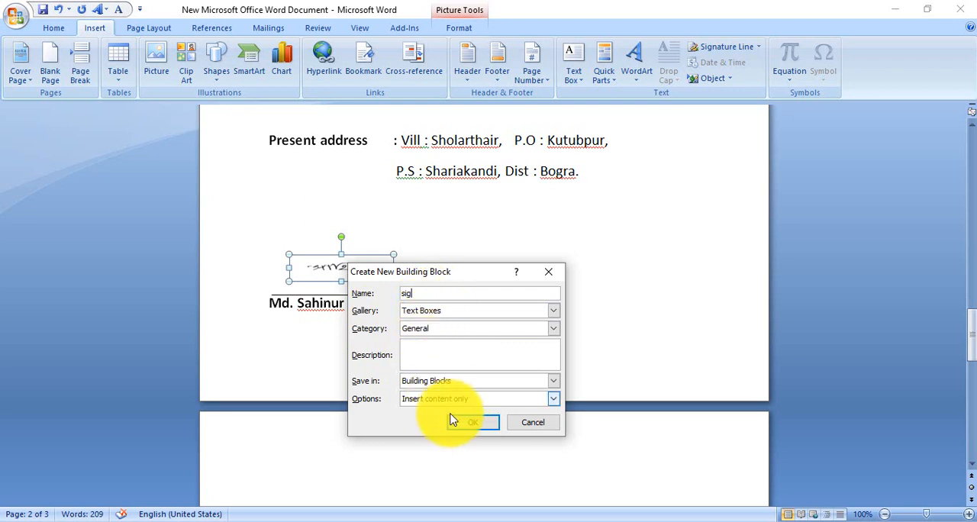
click(474, 424)
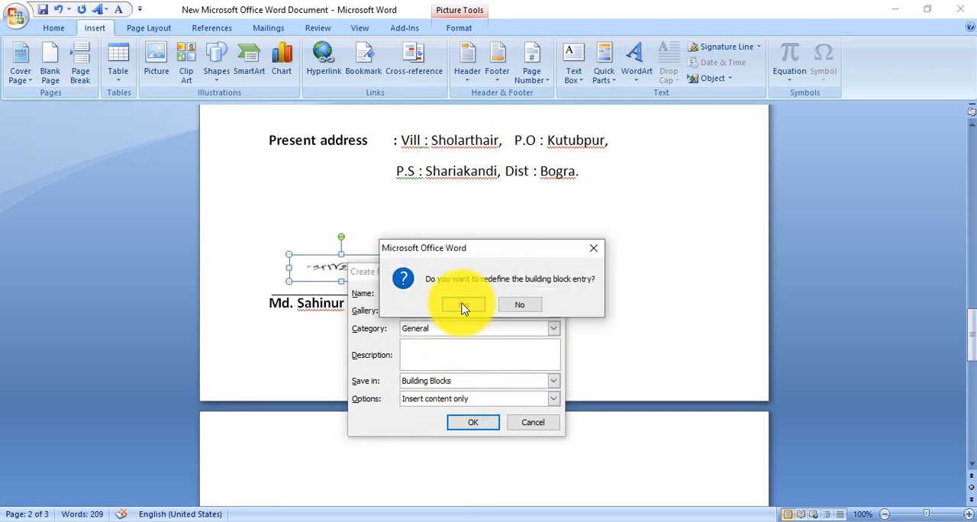
click(462, 307)
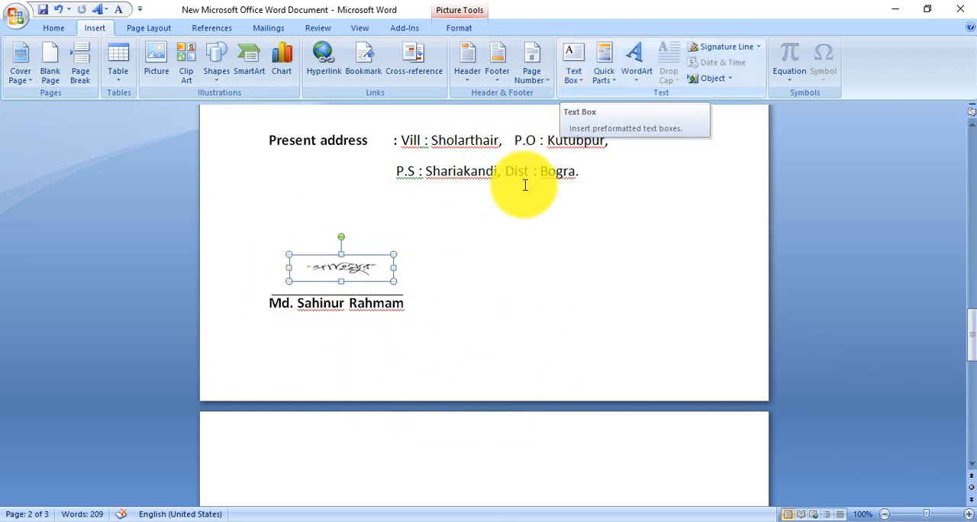
click(599, 283)
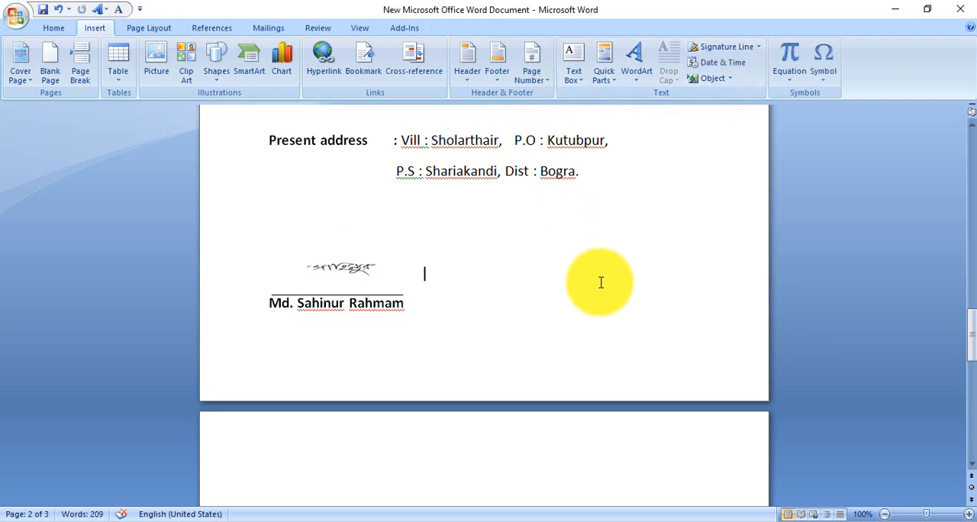
- Insert the saved sig building block from the Text Box gallery on the blank third page
scroll(599, 282, down, 3)
scroll(321, 382, down, 6)
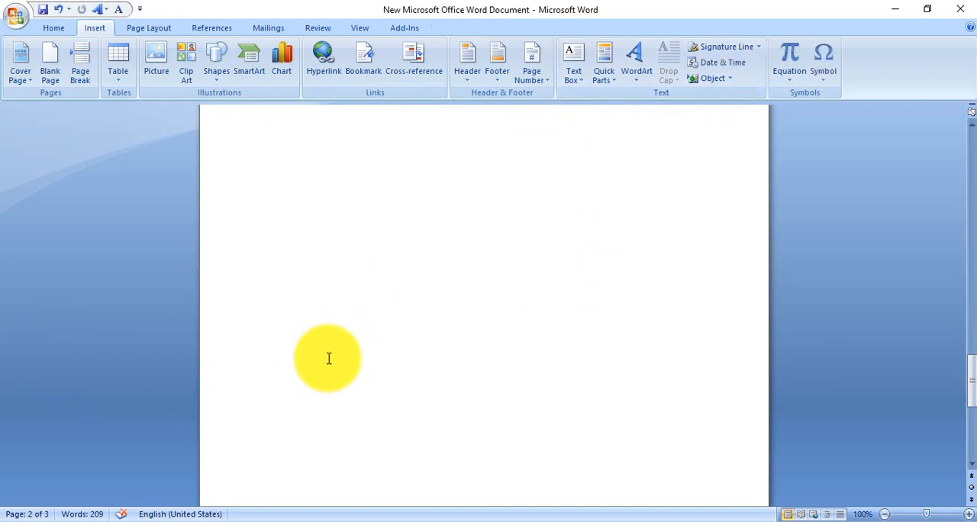
click(305, 381)
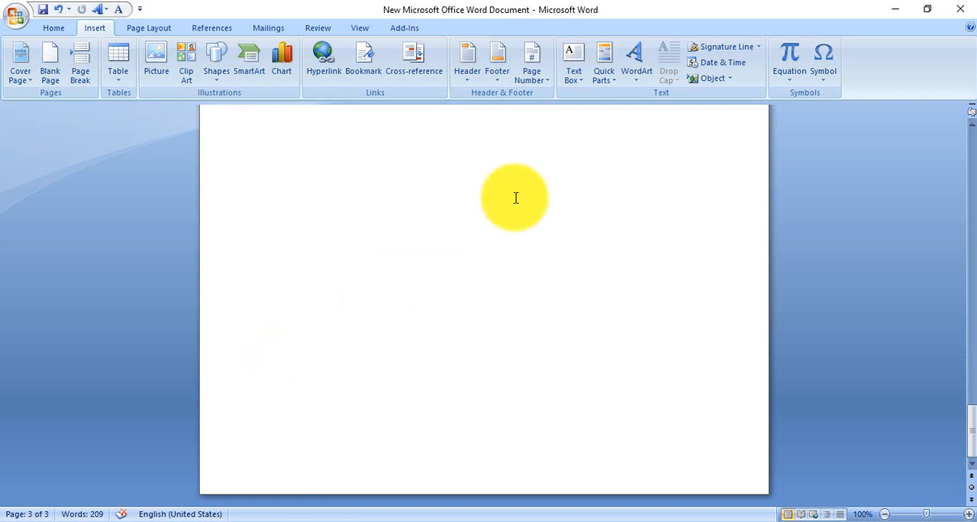
click(580, 76)
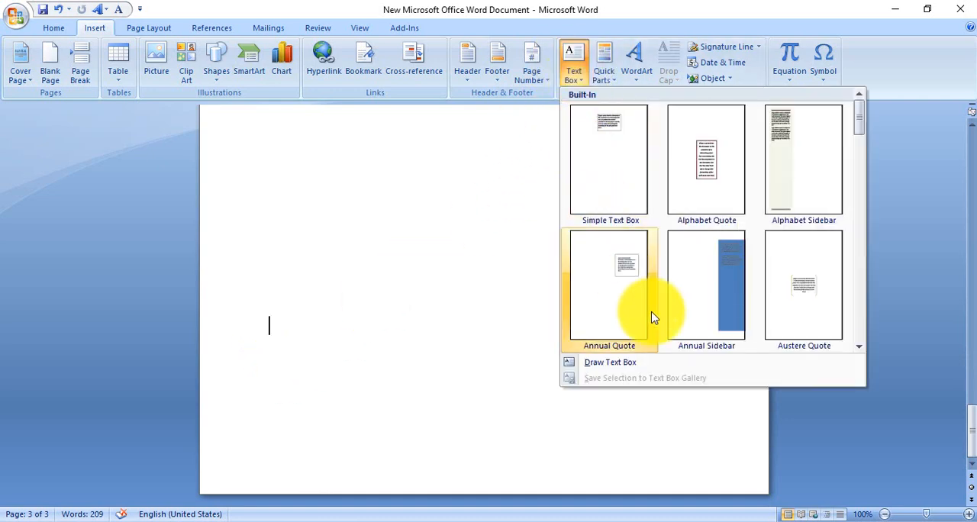
scroll(649, 316, down, 10)
click(608, 303)
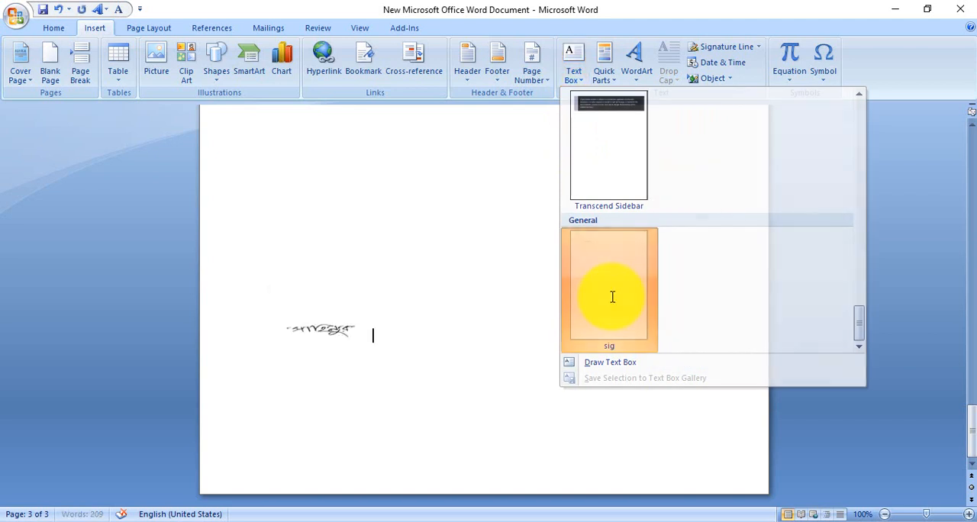